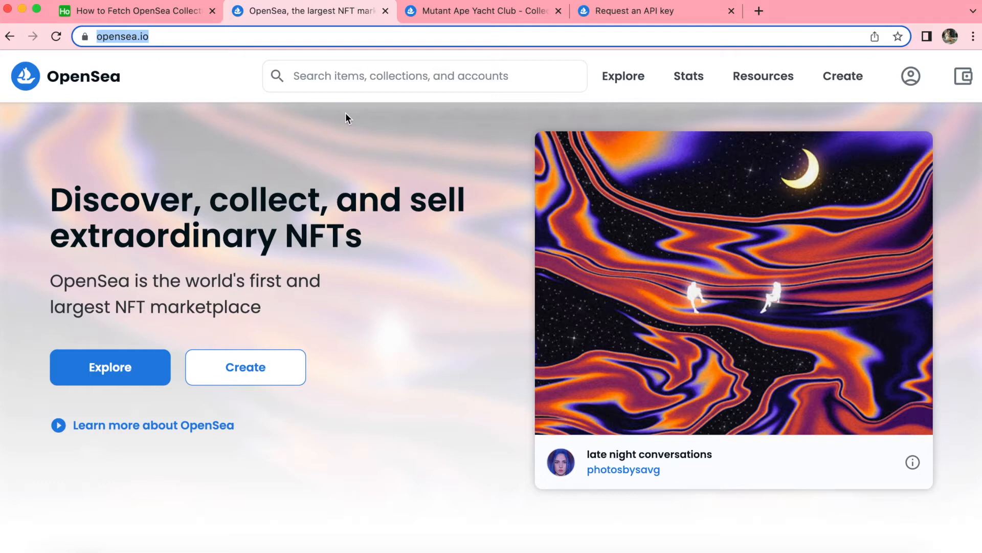
In the Airtable base, rename the table Table 1 as "Stats".
{"action": "left_click", "coordinate": [164, 13]}
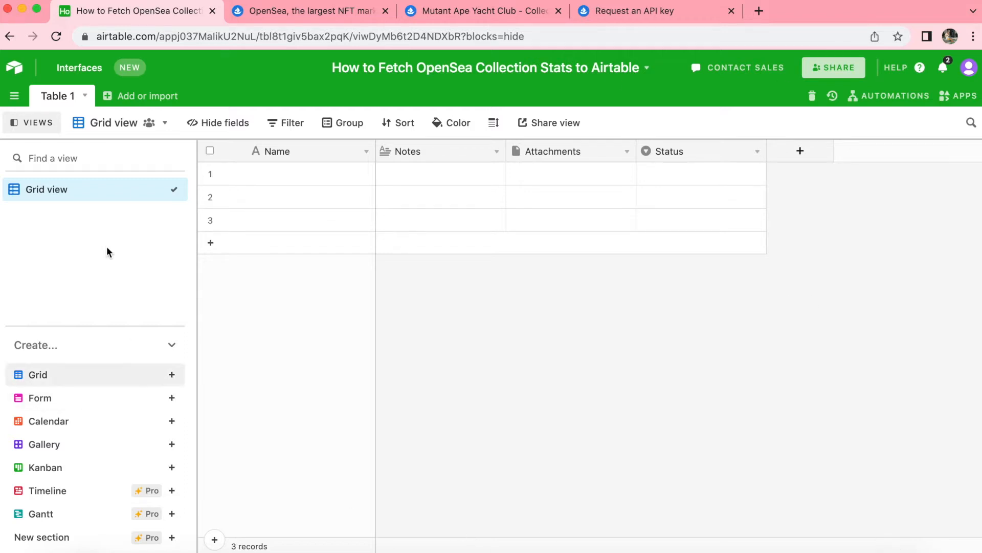
{"action": "double_click", "coordinate": [63, 101]}
{"action": "type", "text": "S"}
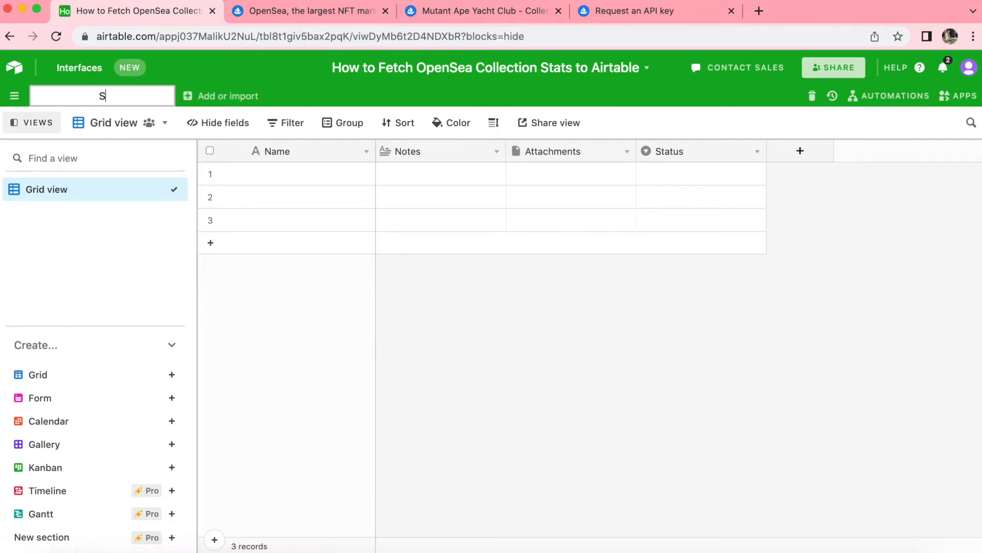
{"action": "type", "text": "tats"}
{"action": "left_click", "coordinate": [432, 343]}
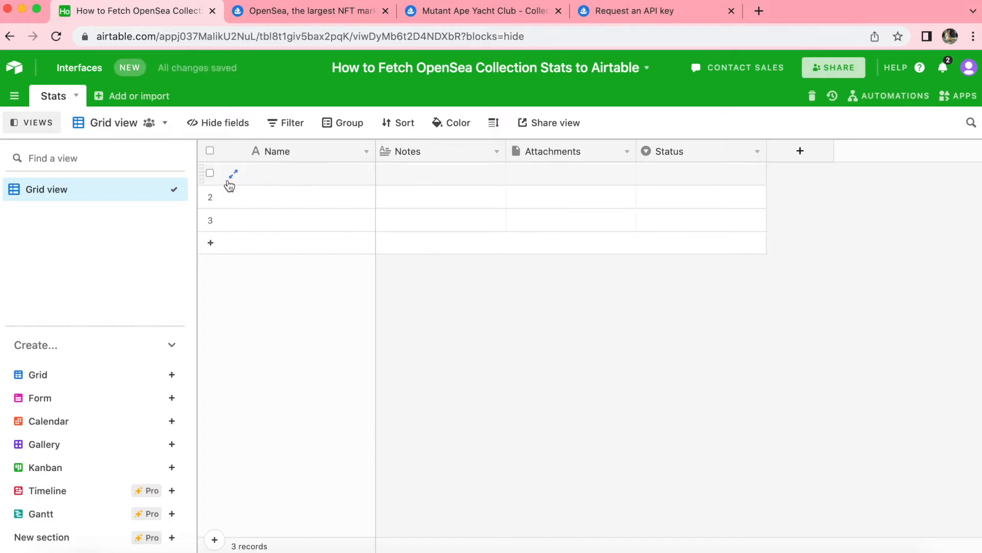
Rename the table's primary field Name as "Slug" and save the field.
{"action": "double_click", "coordinate": [282, 145]}
{"action": "type", "text": "Slug"}
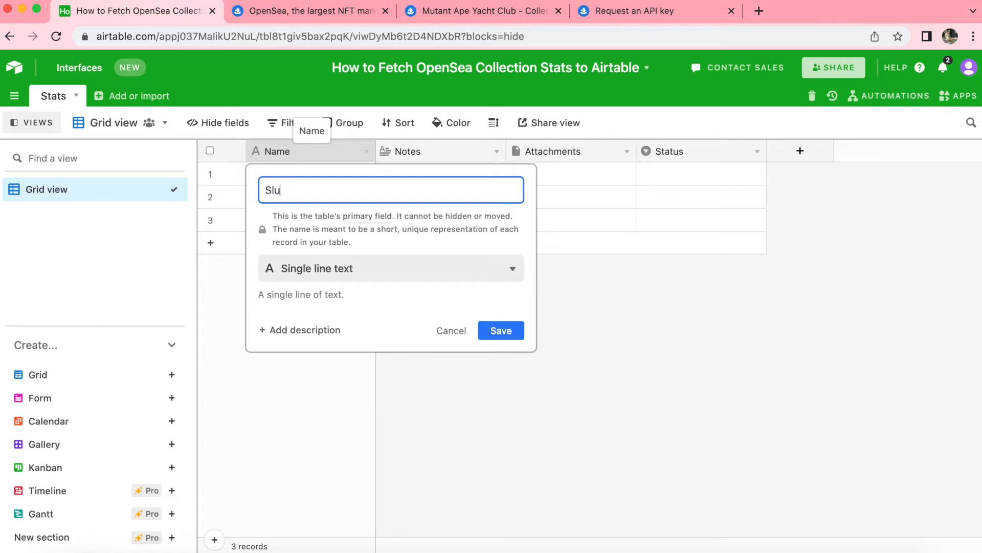
{"action": "left_click", "coordinate": [501, 331]}
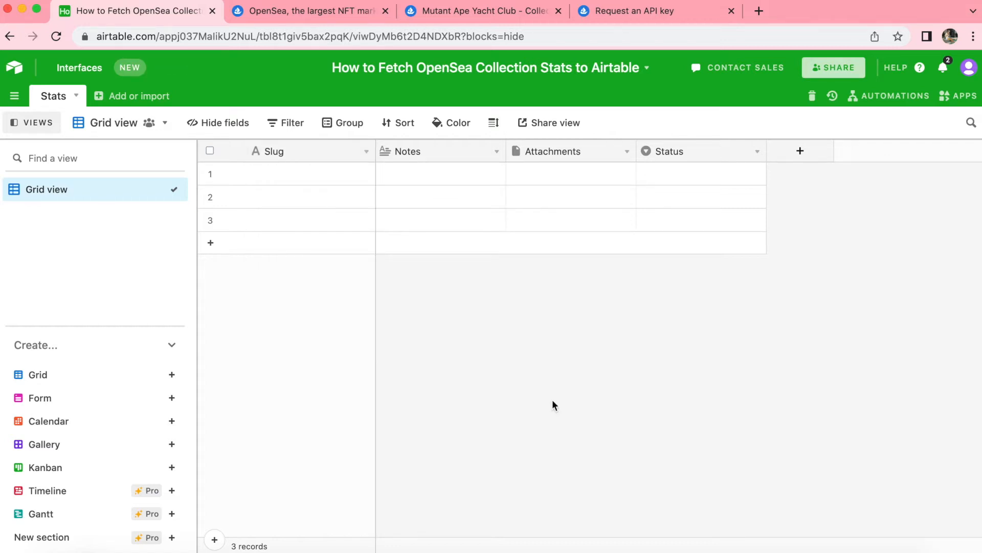
On the Mutant Ape Yacht Club collection page in OpenSea, highlight the collection slug at the end of its web address.
{"action": "left_click", "coordinate": [502, 14]}
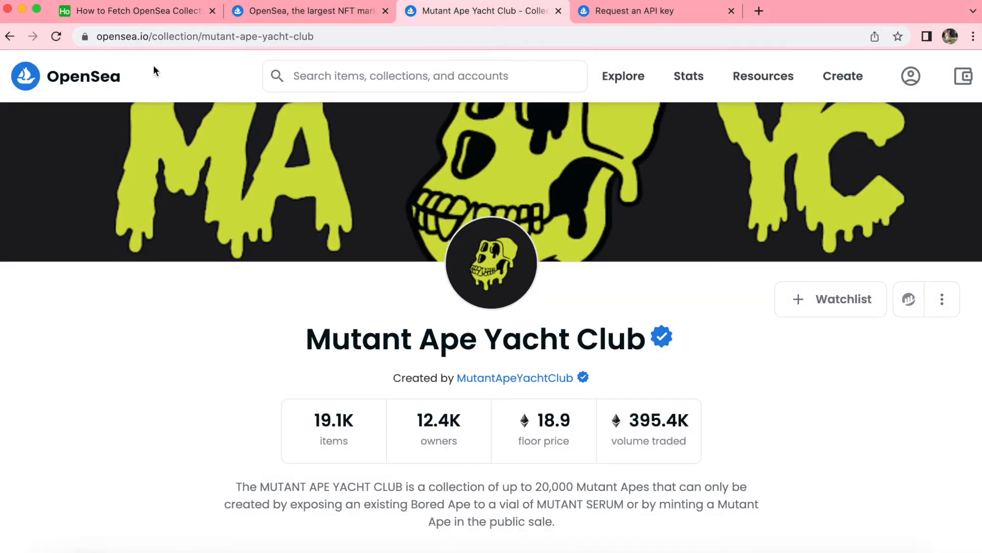
{"action": "left_click", "coordinate": [205, 38]}
{"action": "left_click", "coordinate": [205, 38]}
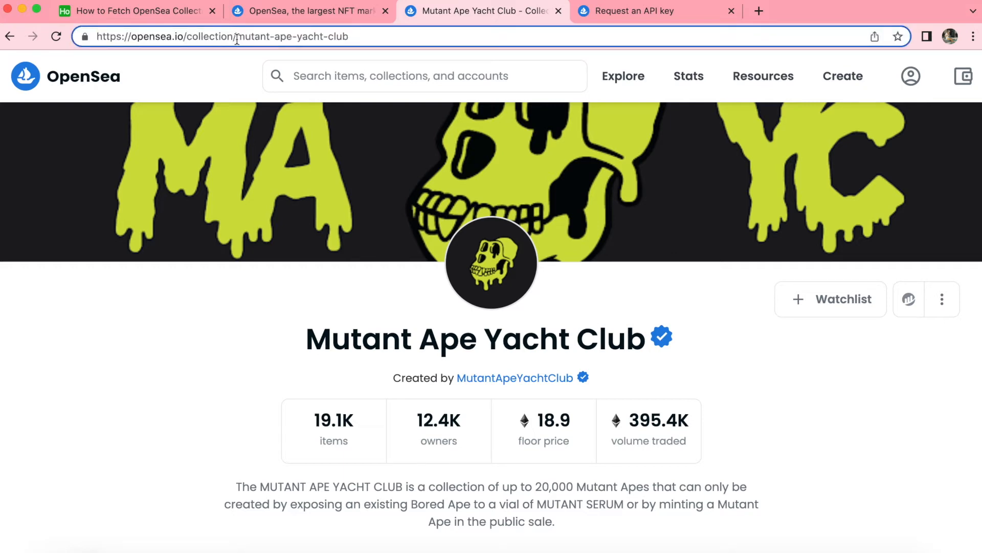
{"action": "left_click_drag", "start_coordinate": [237, 37], "coordinate": [368, 39]}
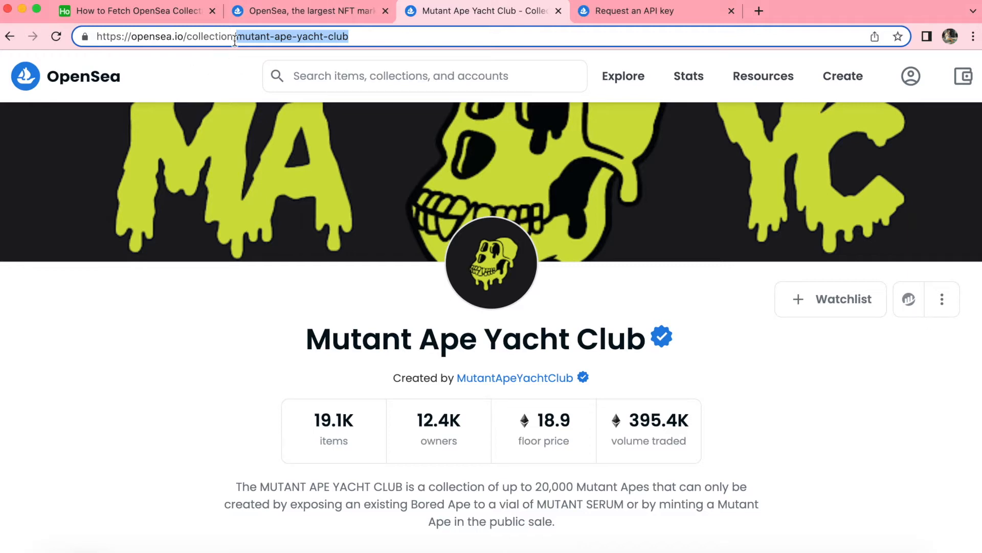
Back in Airtable, fill the Slug field with otherdeed, boredapeyachtclub, mutant-ape-yacht-club, beanzofficial and pxnghostdivision, one per record.
{"action": "left_click", "coordinate": [172, 15]}
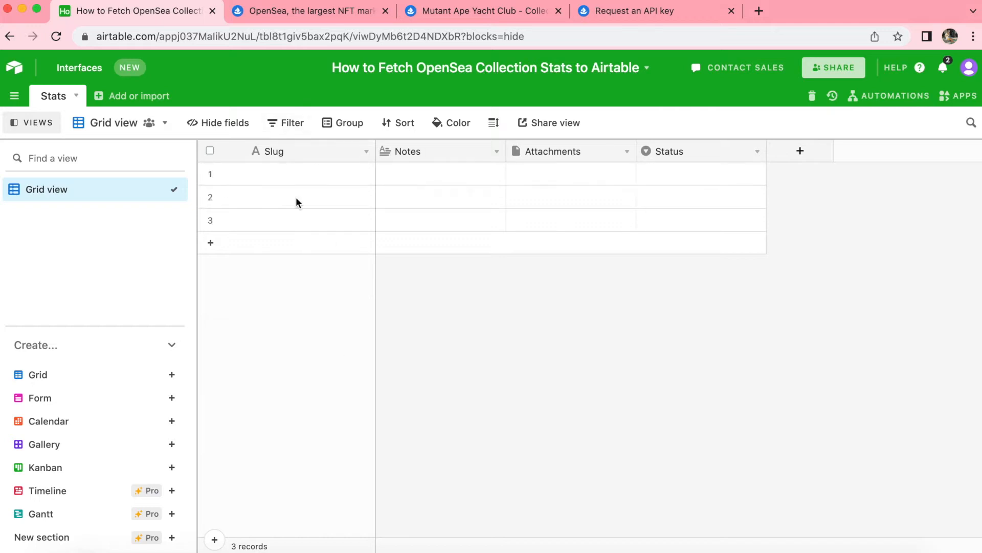
{"action": "left_click", "coordinate": [291, 177]}
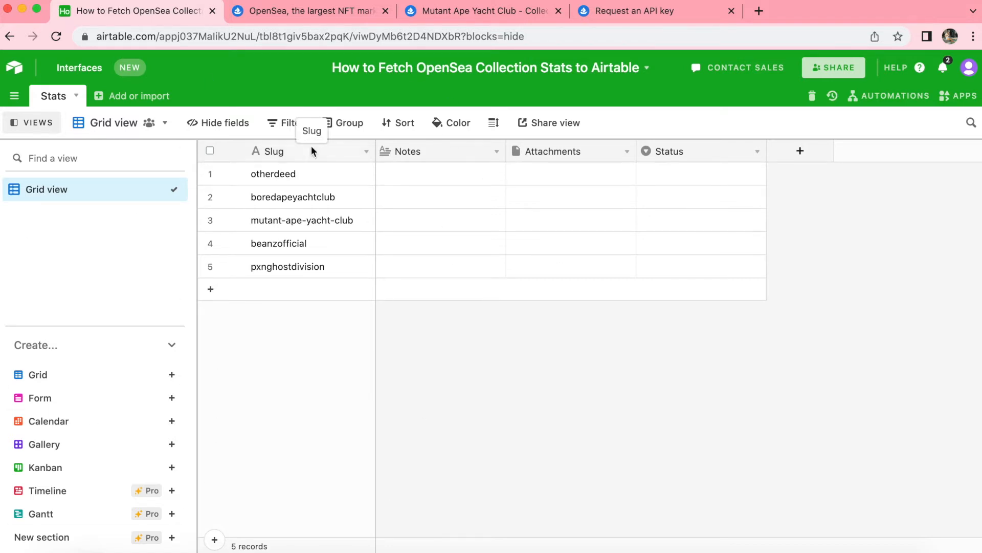
Find the Data Fetcher app in the marketplace, add it to the base and create its account with Google.
{"action": "left_click", "coordinate": [953, 104]}
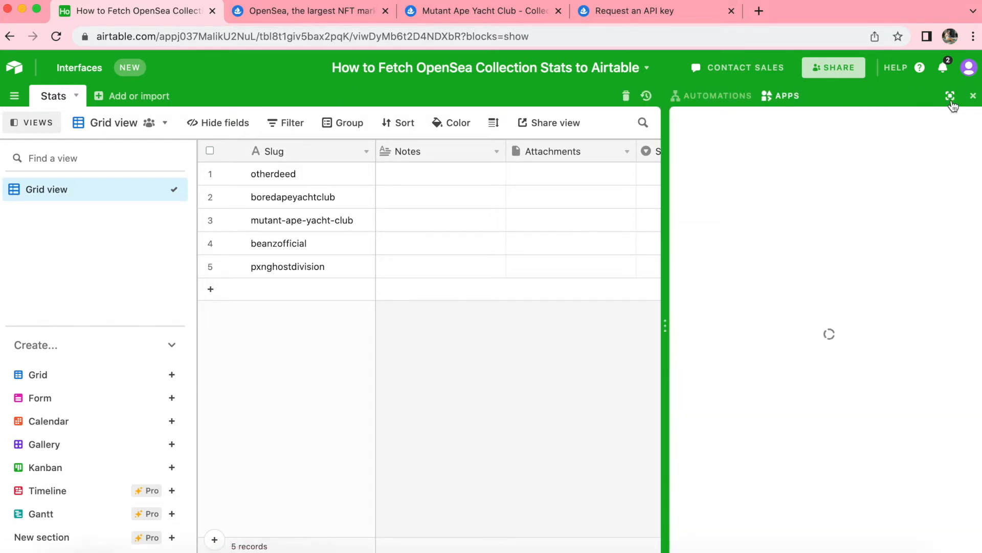
{"action": "left_click", "coordinate": [827, 452]}
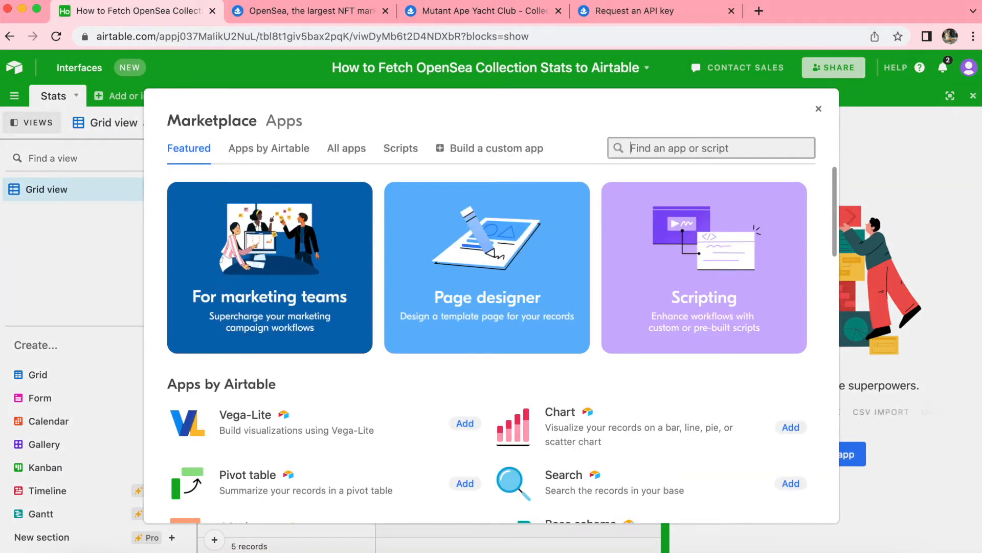
{"action": "type", "text": "data fet"}
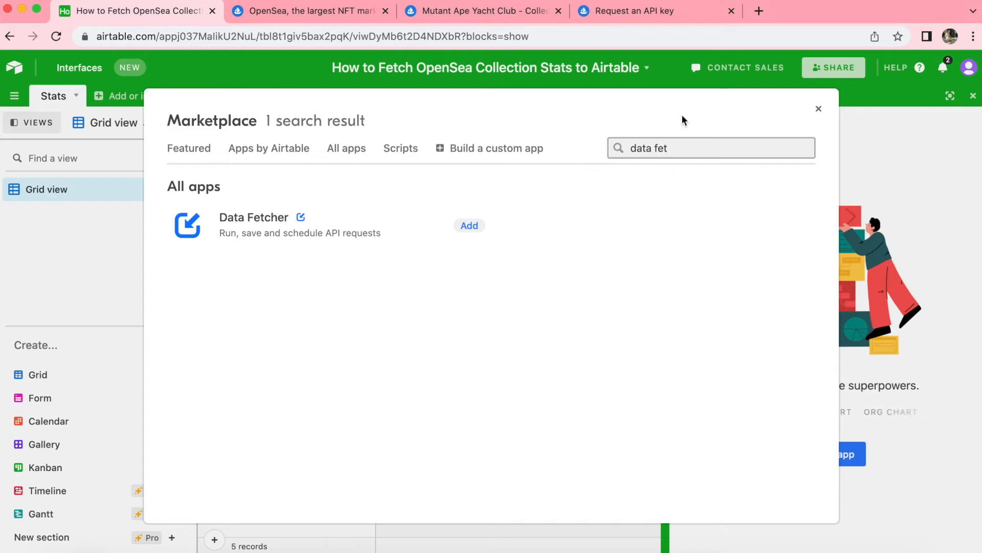
{"action": "left_click", "coordinate": [469, 226]}
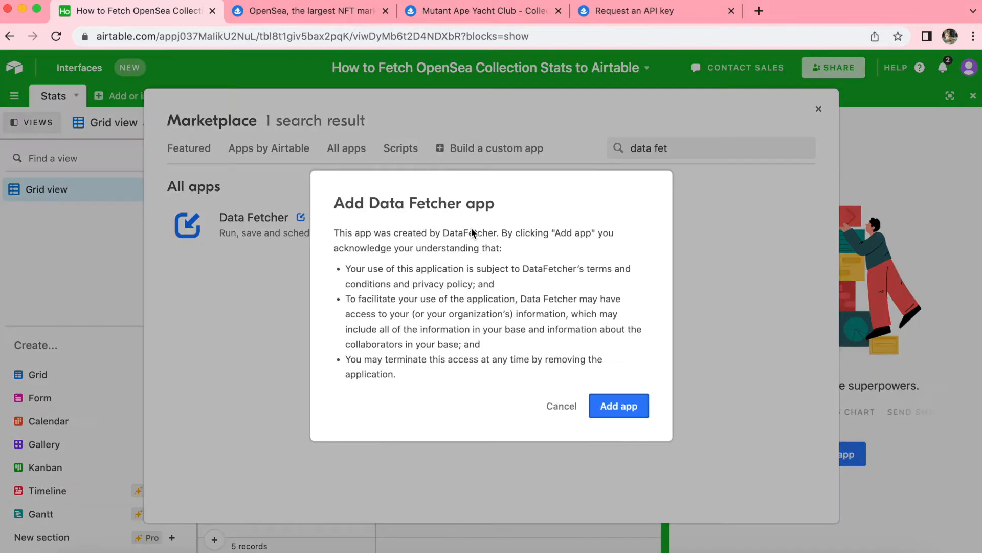
{"action": "left_click", "coordinate": [604, 406]}
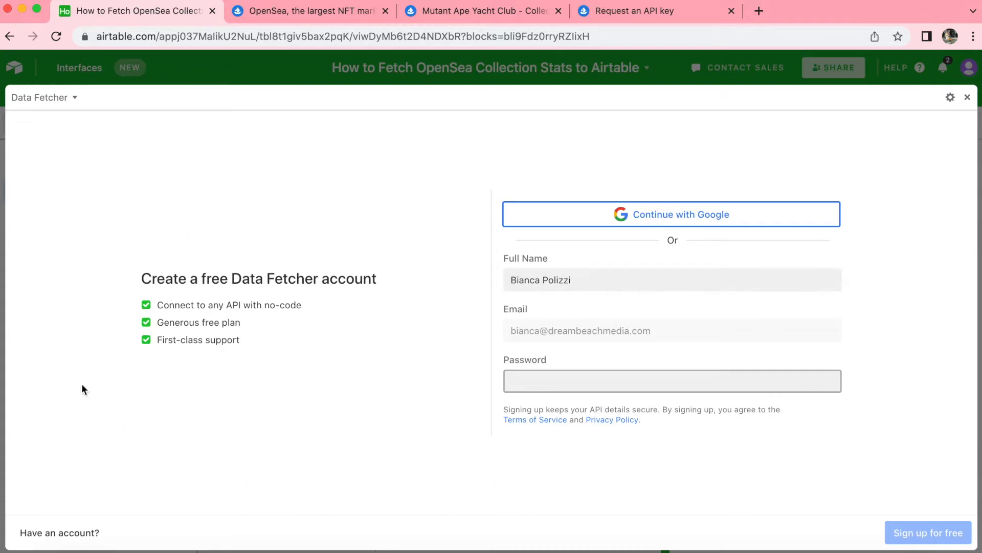
{"action": "left_click", "coordinate": [668, 217]}
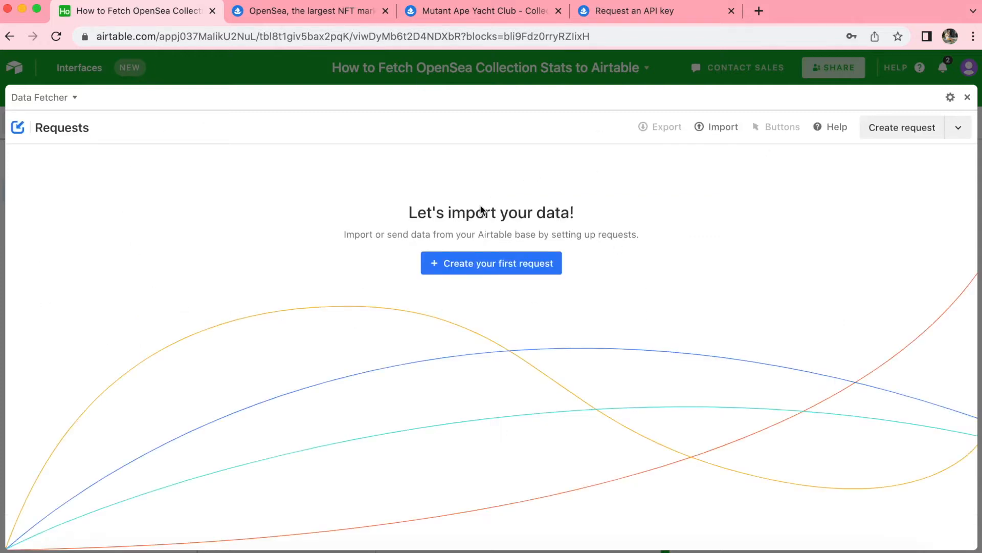
Create the first Data Fetcher request, named "Fetch Collection Stats", with OpenSea as its application.
{"action": "left_click", "coordinate": [463, 266]}
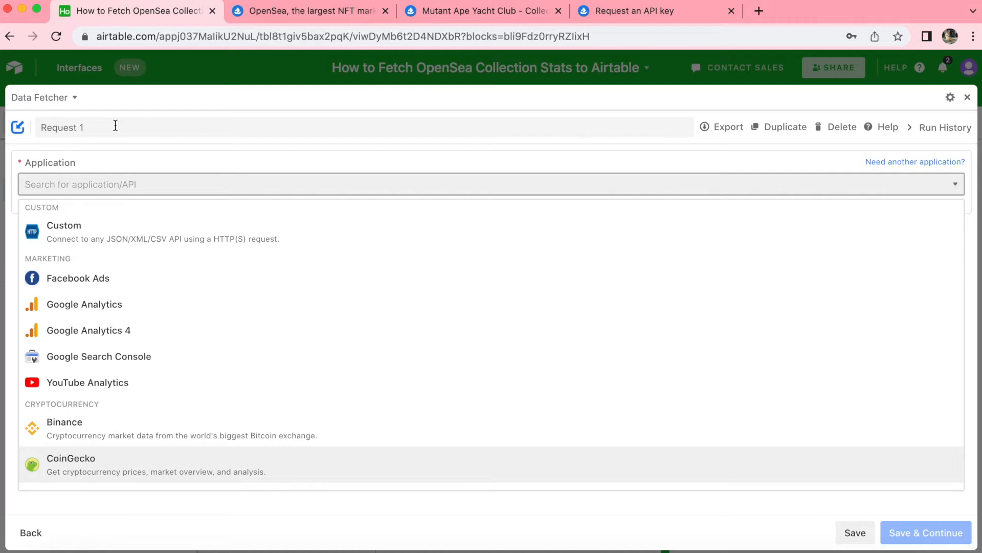
{"action": "left_click", "coordinate": [115, 127]}
{"action": "key", "text": "super+a"}
{"action": "type", "text": "Fetch Collection Stats"}
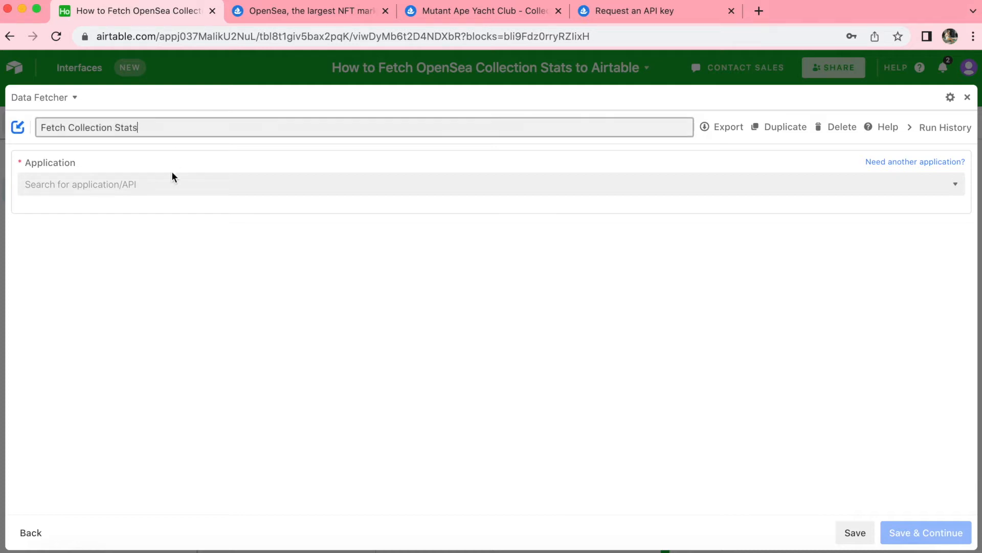
{"action": "left_click", "coordinate": [162, 188]}
{"action": "type", "text": "opens"}
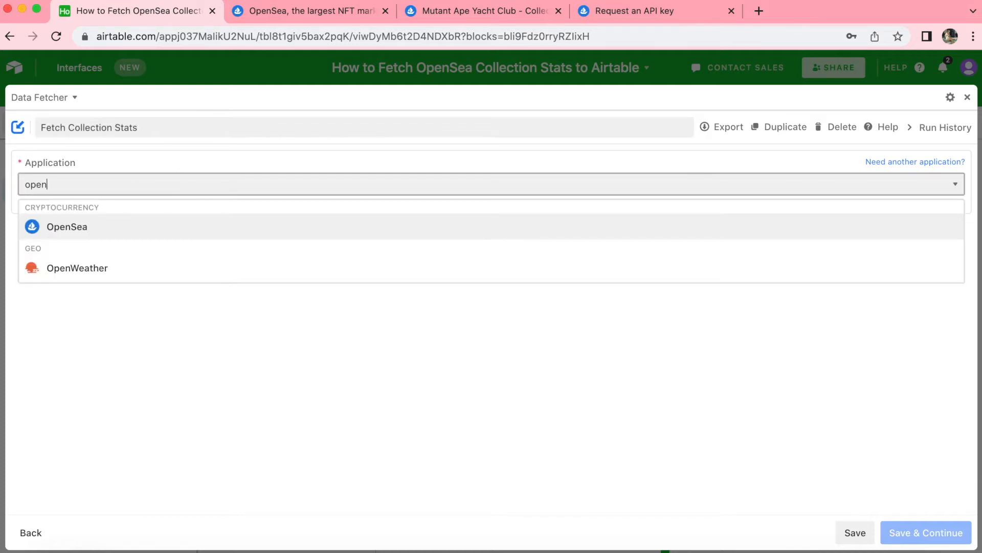
{"action": "left_click", "coordinate": [154, 230]}
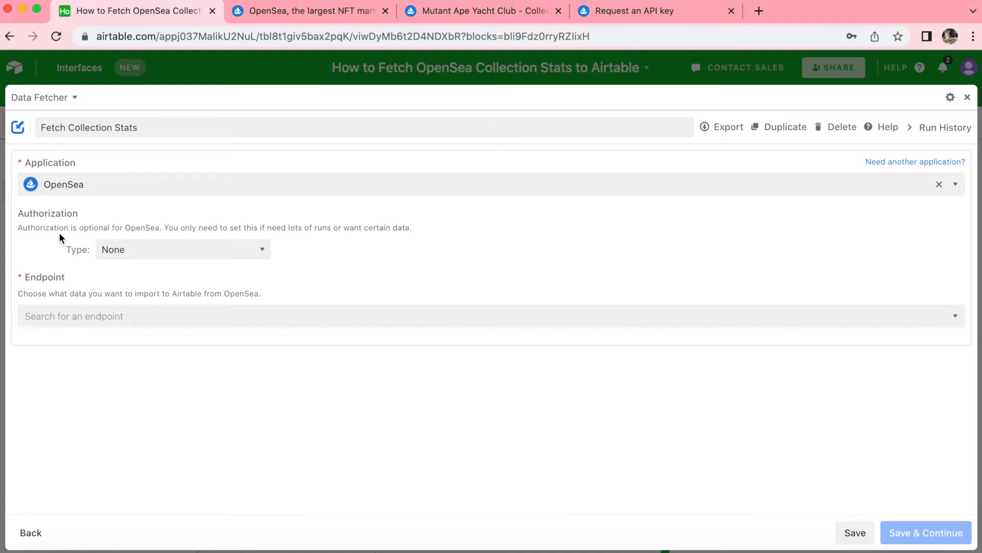
View the OpenSea API key request form, and return to the Data Fetcher request in Airtable.
{"action": "left_click", "coordinate": [657, 13]}
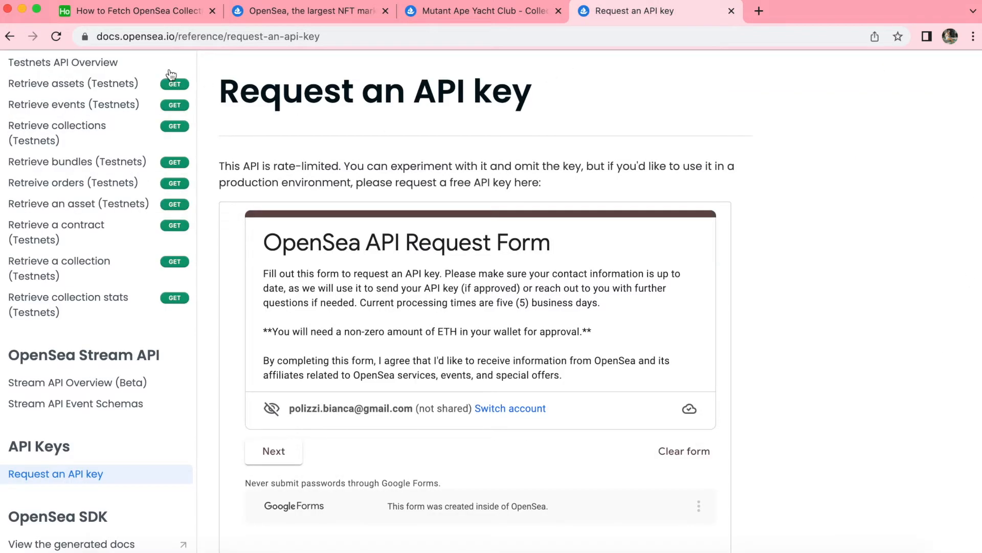
{"action": "left_click", "coordinate": [128, 15]}
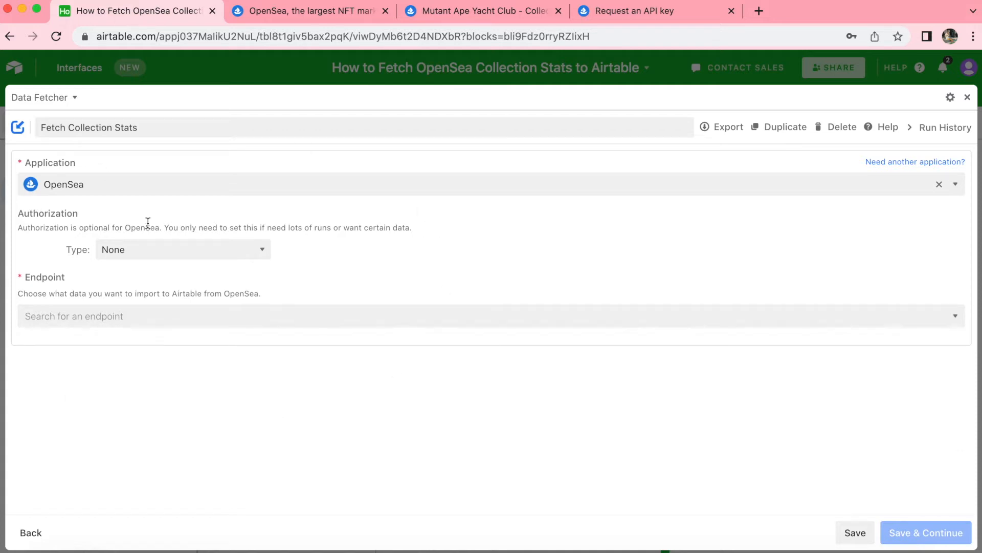
Set the request's endpoint to Stats for a collection, then save and continue to its settings.
{"action": "left_click", "coordinate": [83, 326]}
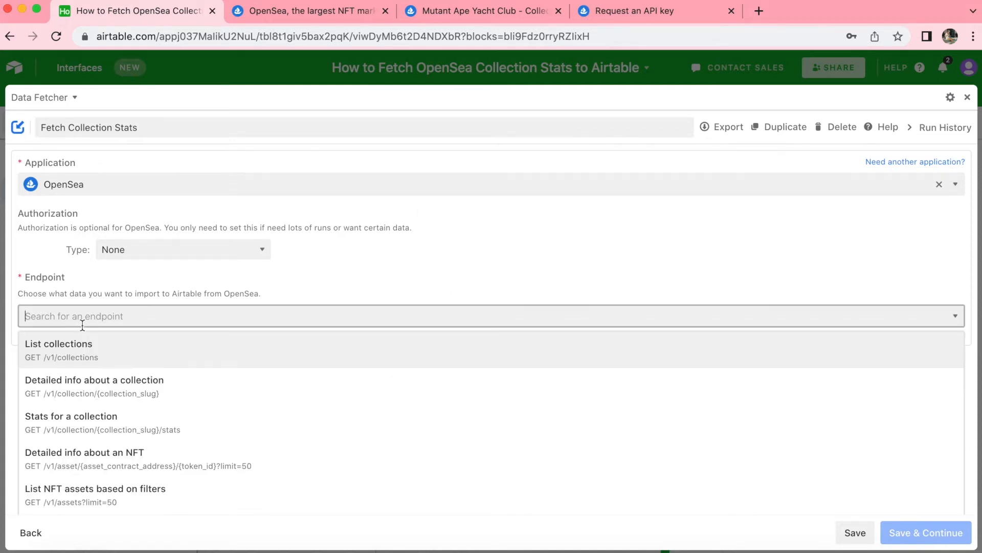
{"action": "type", "text": "stat"}
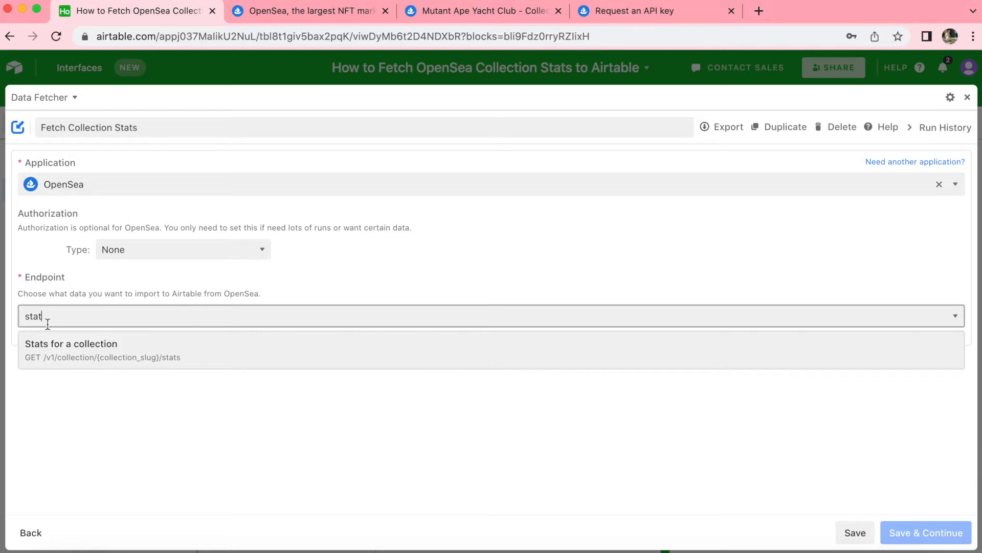
{"action": "left_click", "coordinate": [107, 362]}
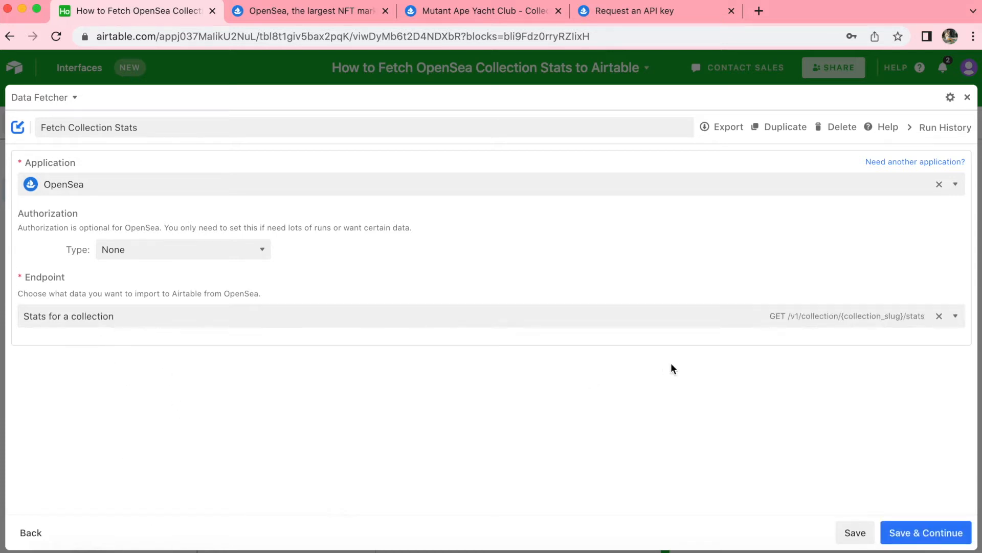
{"action": "left_click", "coordinate": [930, 533]}
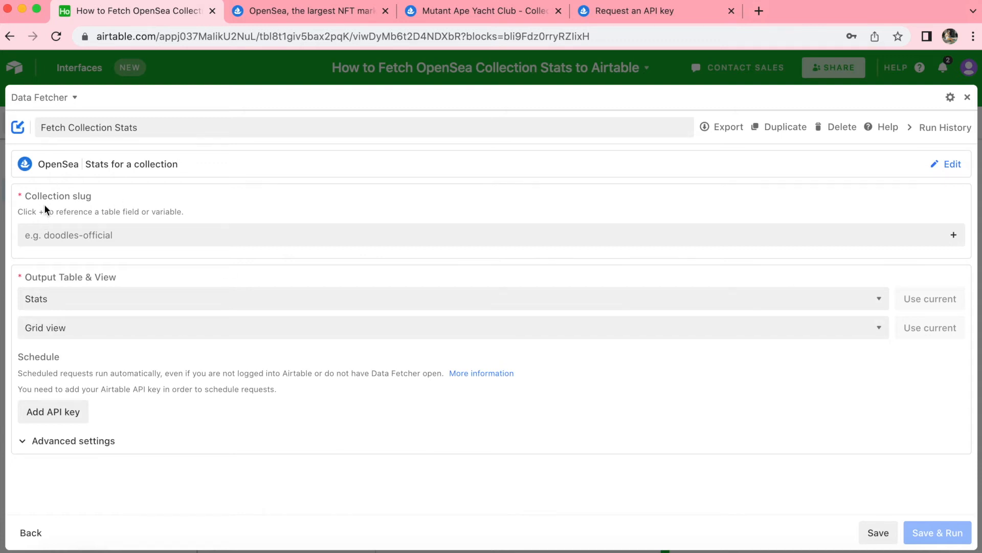
Set the collection slug to a reference to the Stats table's Slug field, run for every record in Grid view.
{"action": "left_click", "coordinate": [956, 238]}
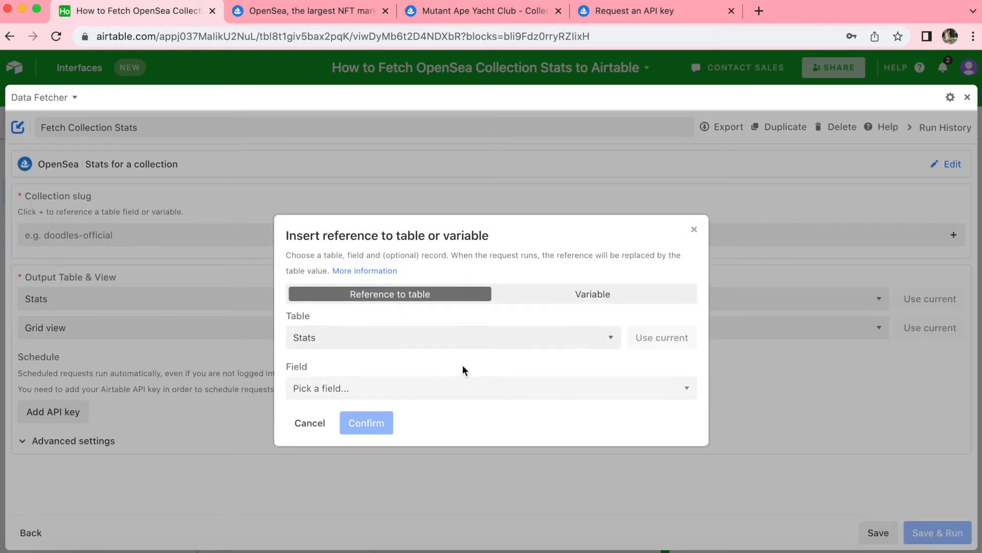
{"action": "left_click", "coordinate": [423, 388]}
{"action": "left_click", "coordinate": [411, 401]}
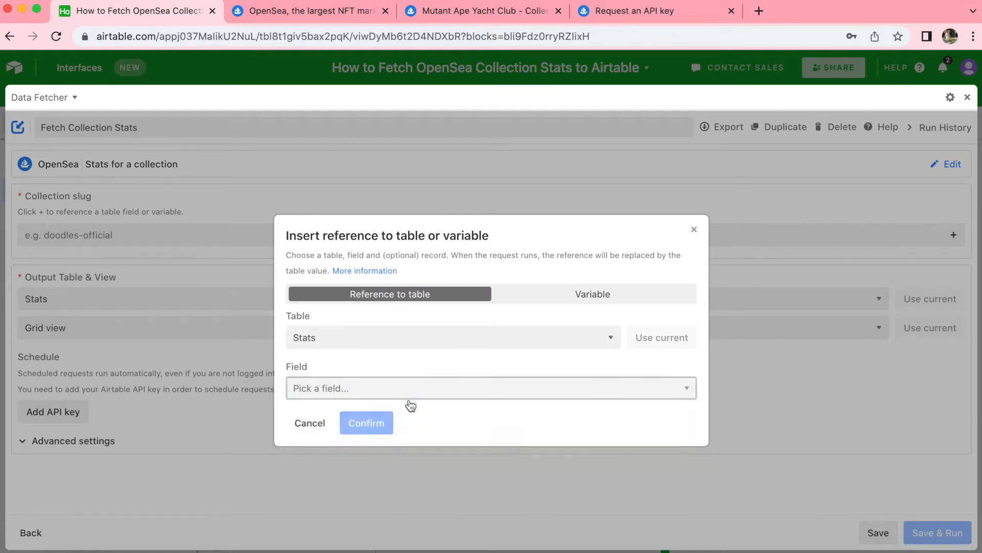
{"action": "scroll", "coordinate": [411, 404], "scroll_direction": "down", "scroll_amount": 2}
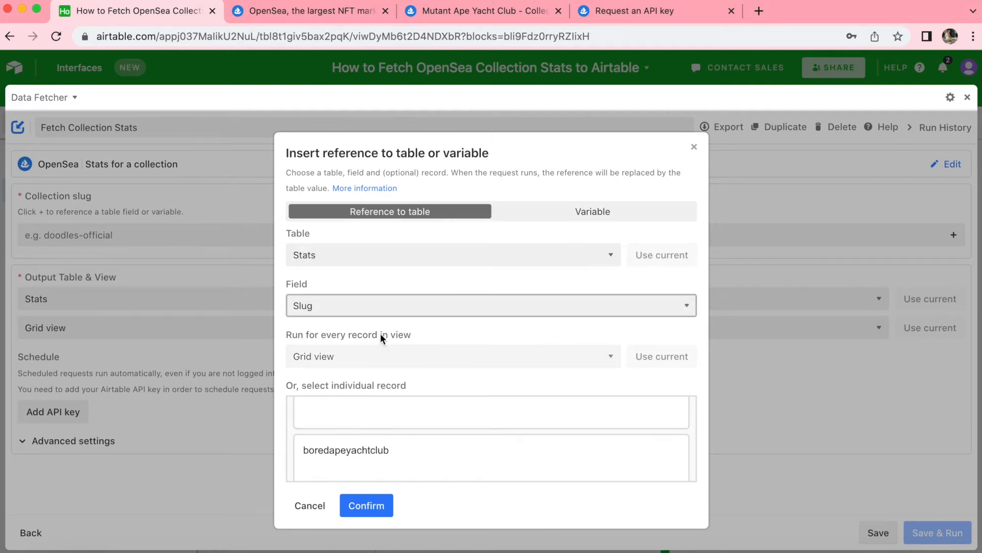
{"action": "left_click", "coordinate": [376, 510]}
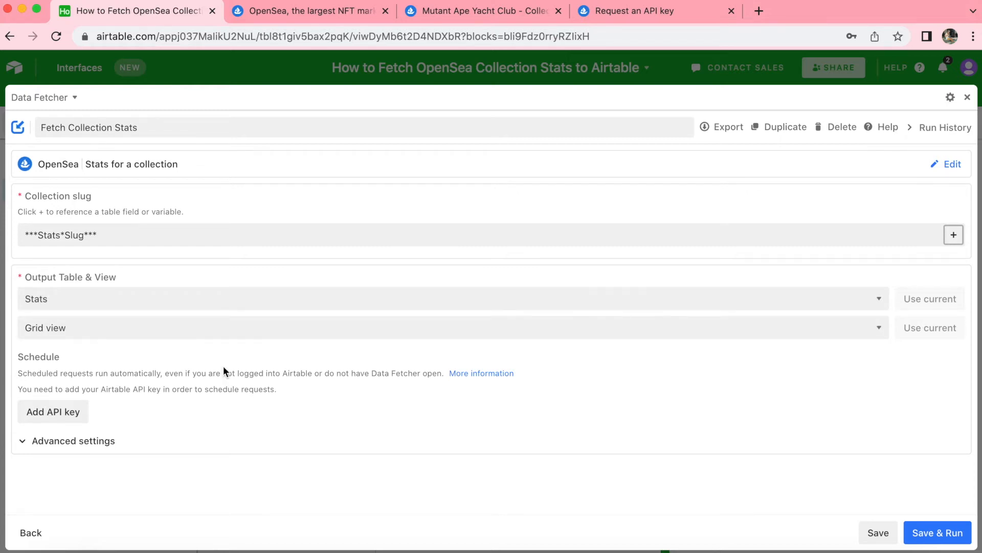
Save and run the request to bring up its response field mapping.
{"action": "left_click", "coordinate": [932, 534]}
{"action": "left_click", "coordinate": [441, 372]}
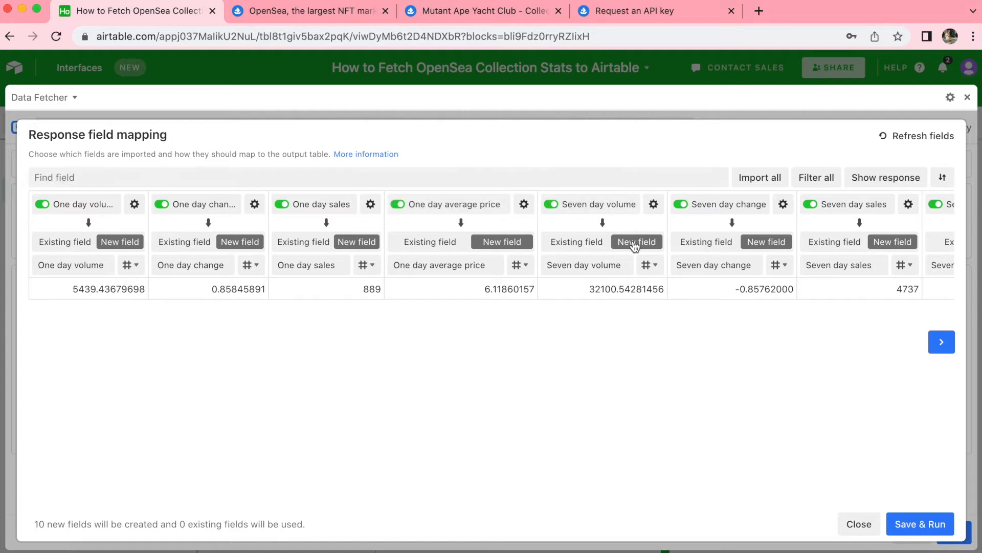
Turn off One day volume, then exclude all the other response fields from the import as well.
{"action": "left_click", "coordinate": [43, 204]}
{"action": "left_click", "coordinate": [43, 204]}
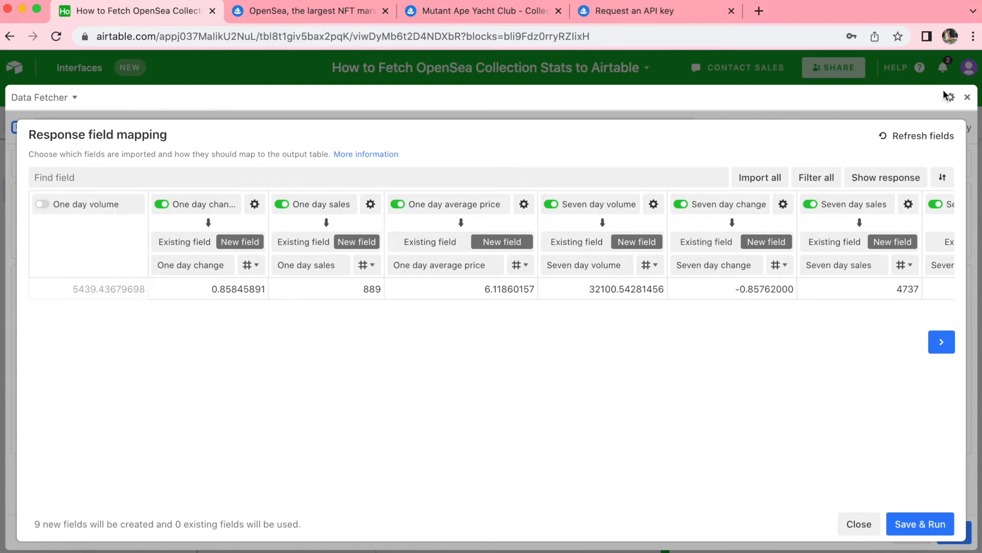
{"action": "left_click", "coordinate": [828, 180]}
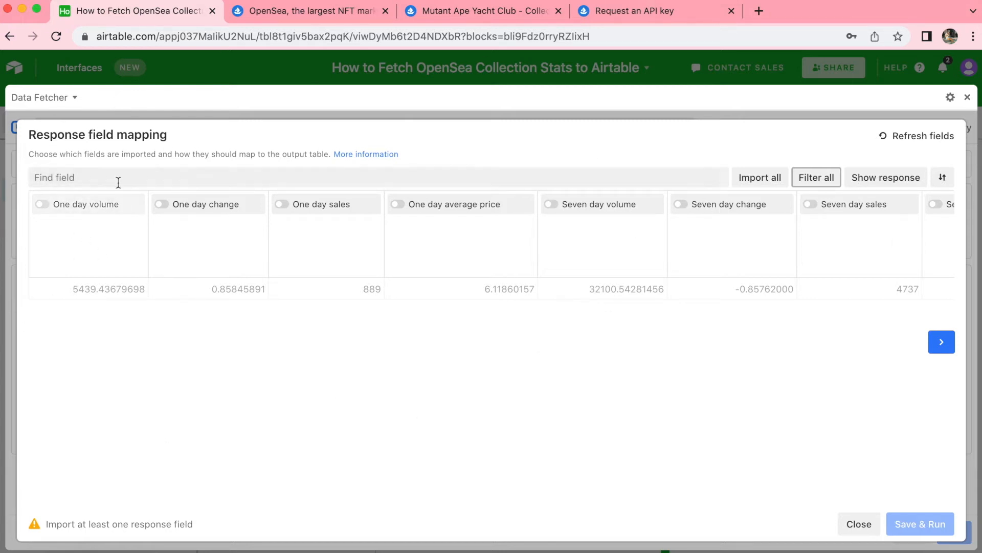
Find the seven-day response fields and include Seven day average price in the import.
{"action": "left_click", "coordinate": [89, 178]}
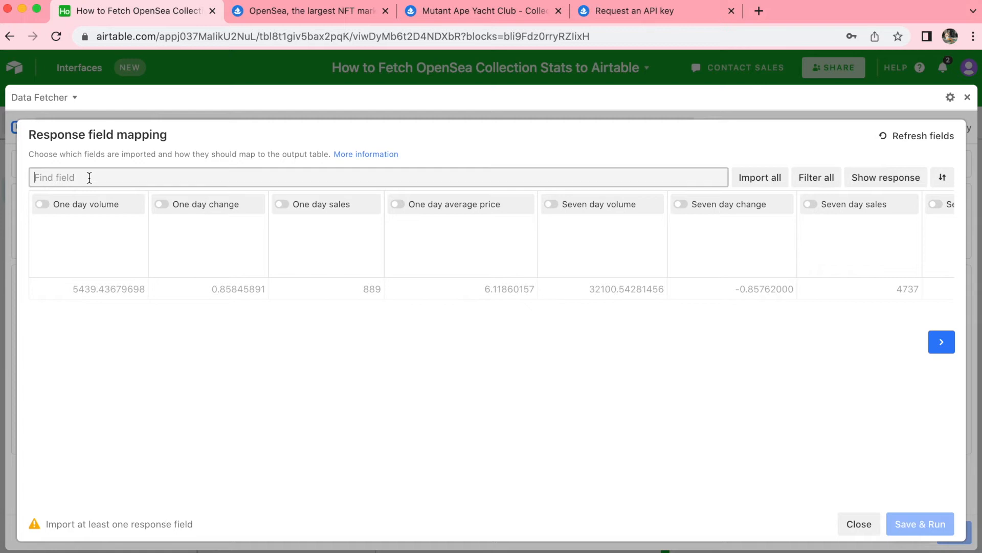
{"action": "type", "text": "seven"}
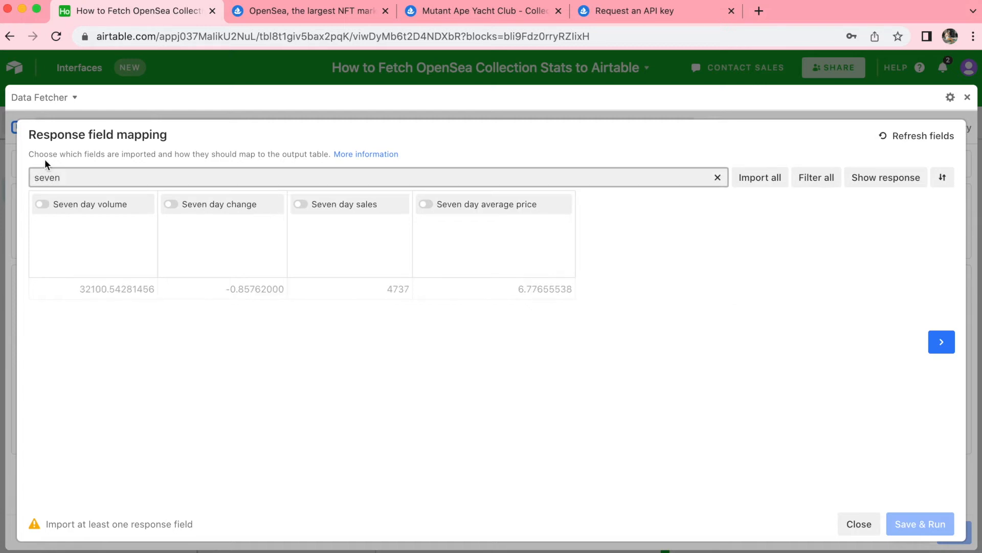
{"action": "left_click", "coordinate": [426, 204]}
Find the total response fields and include Total supply and Total volume in the import.
{"action": "triple_click", "coordinate": [381, 177]}
{"action": "type", "text": "tota"}
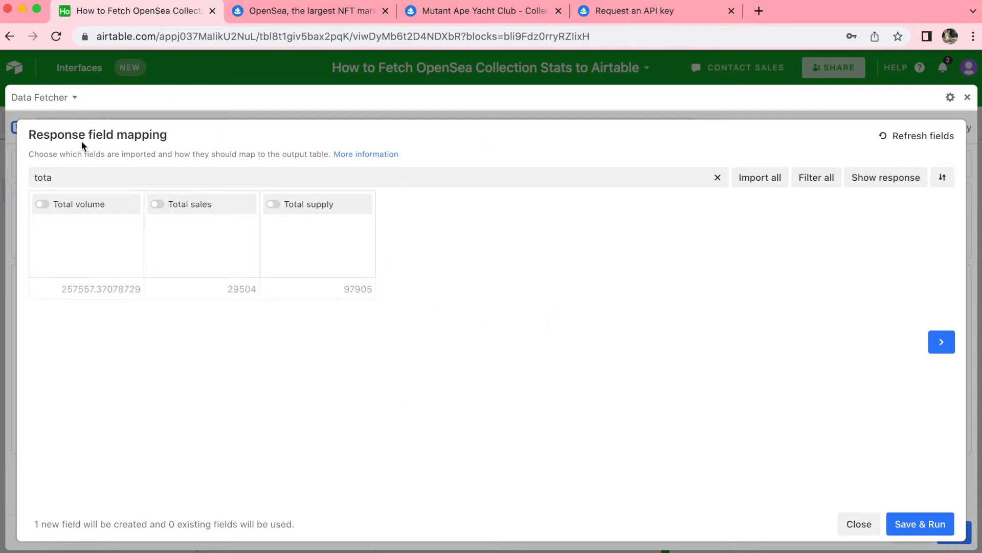
{"action": "left_click", "coordinate": [273, 203]}
{"action": "left_click", "coordinate": [42, 205]}
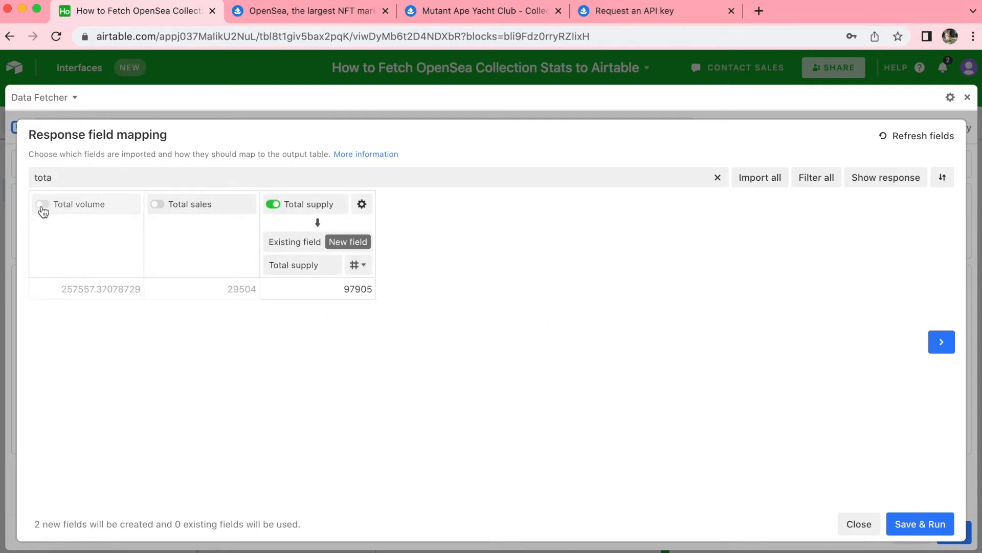
Find and include Floor price and Num owners in the import, then save the mapping and run the request.
{"action": "left_click_drag", "start_coordinate": [61, 179], "coordinate": [18, 183]}
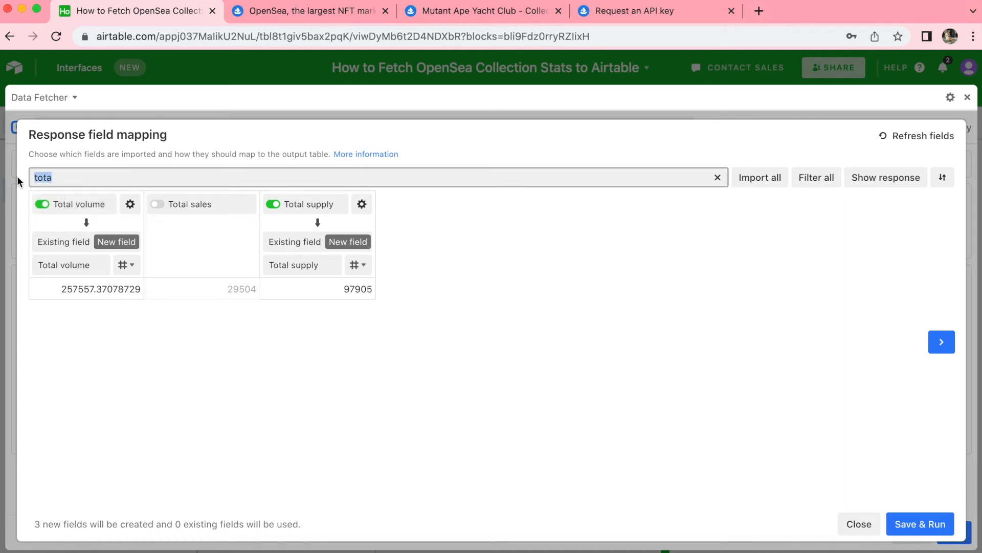
{"action": "type", "text": "floor"}
{"action": "left_click", "coordinate": [42, 204]}
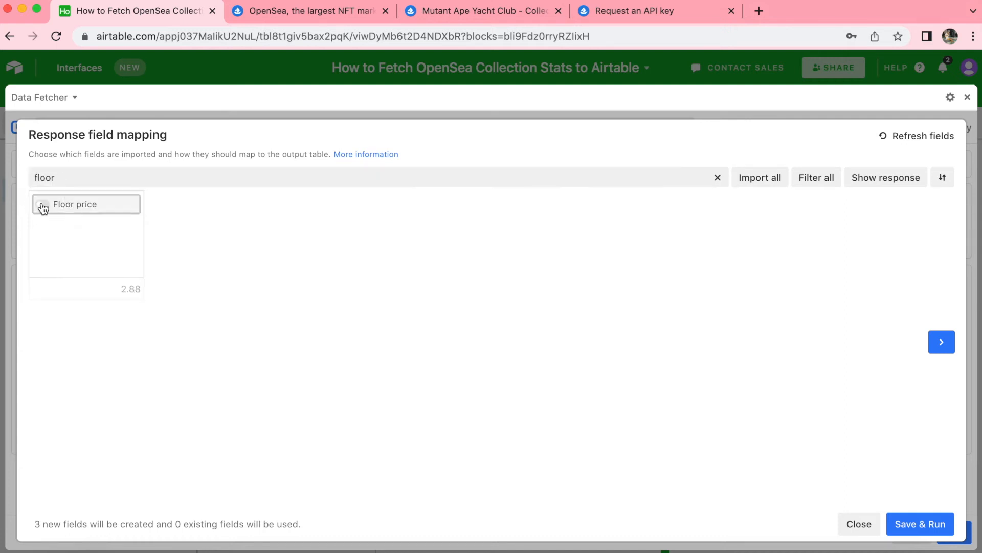
{"action": "type", "text": "num"}
{"action": "left_click", "coordinate": [43, 206]}
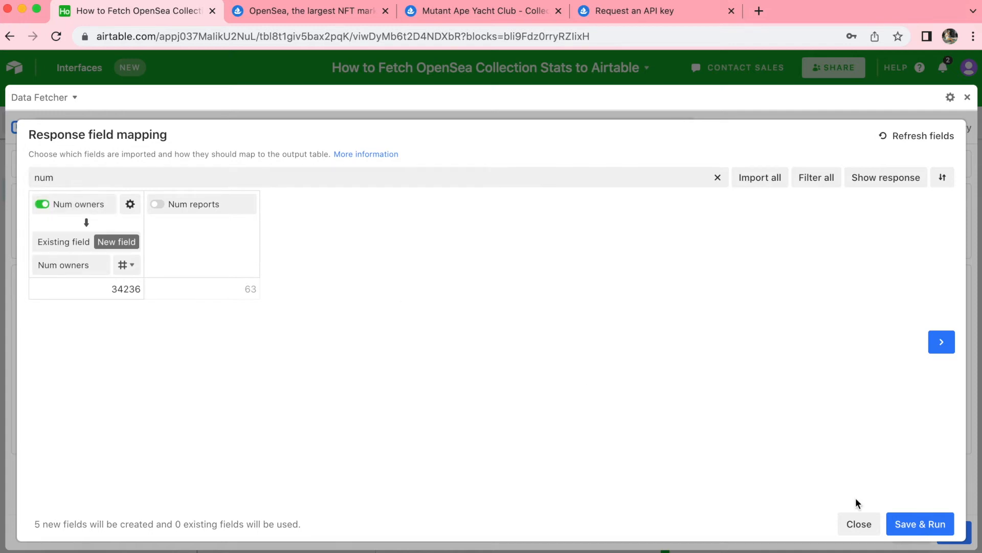
{"action": "left_click", "coordinate": [942, 524]}
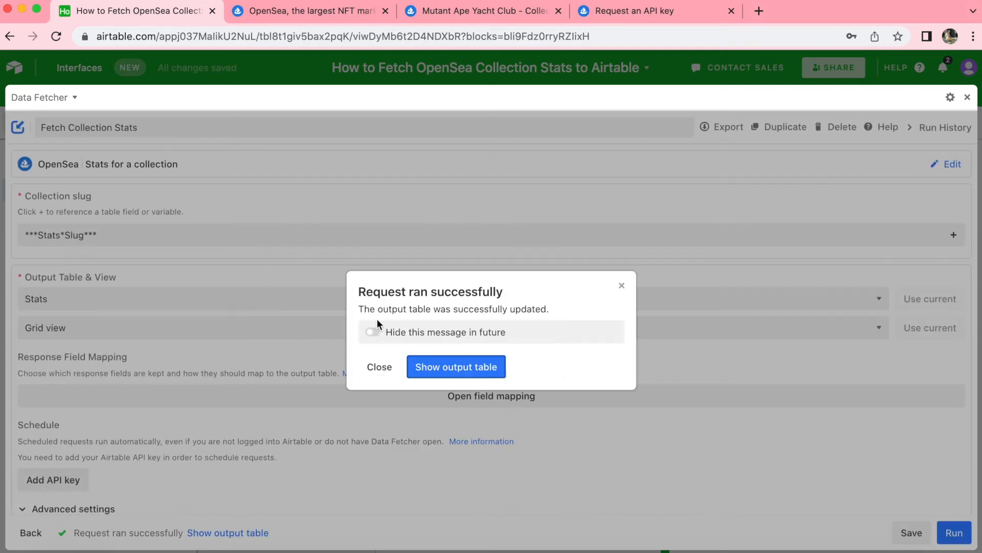
Show the output table and look through the imported stats columns for each collection slug.
{"action": "left_click", "coordinate": [438, 368]}
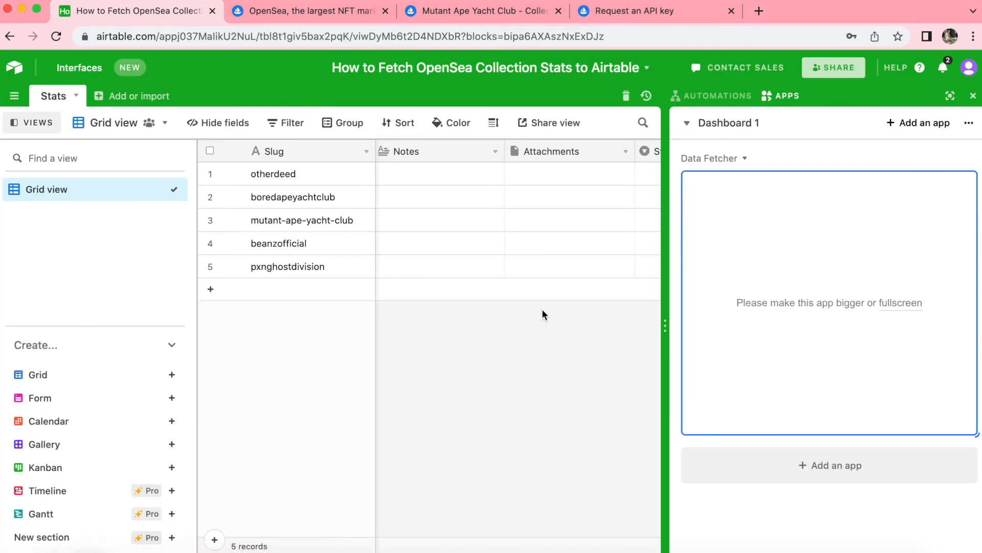
{"action": "scroll", "coordinate": [647, 321], "scroll_direction": "right", "scroll_amount": 5}
{"action": "scroll", "coordinate": [646, 320], "scroll_direction": "right", "scroll_amount": 3}
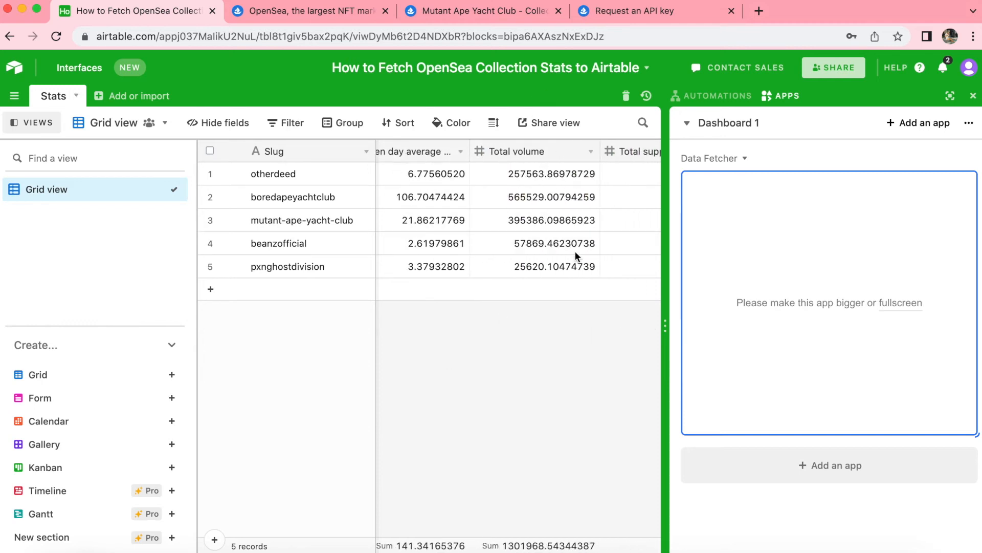
{"action": "scroll", "coordinate": [612, 345], "scroll_direction": "right", "scroll_amount": 3}
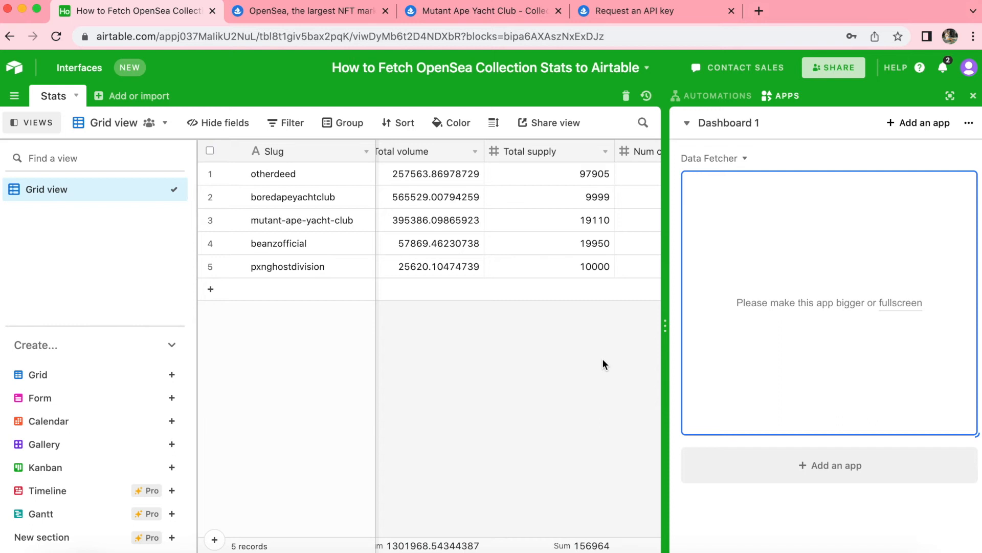
{"action": "scroll", "coordinate": [604, 362], "scroll_direction": "right", "scroll_amount": 3}
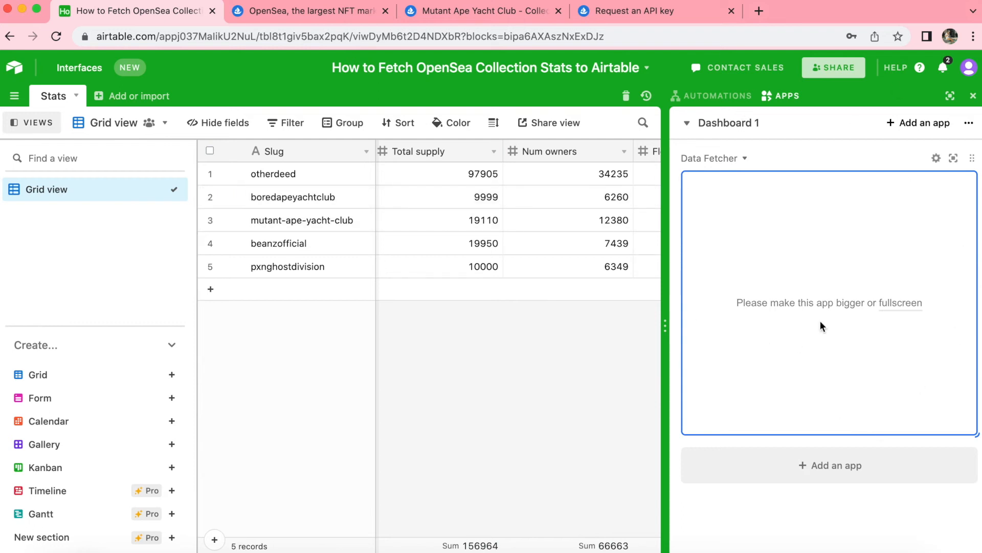
Return to the full-screen request, start adding an Airtable API key for scheduling, and generate the key on the linked Airtable account page.
{"action": "left_click", "coordinate": [955, 162]}
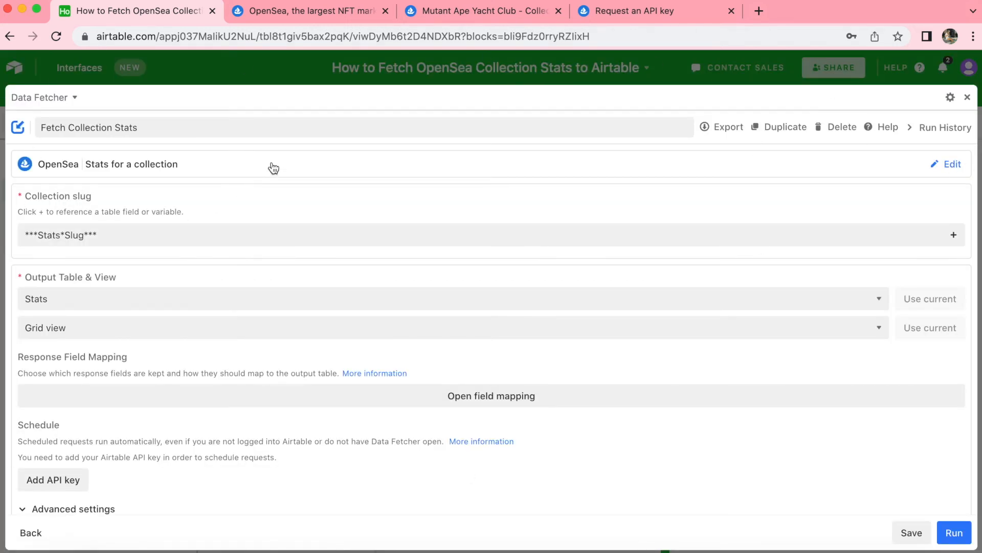
{"action": "scroll", "coordinate": [218, 417], "scroll_direction": "down", "scroll_amount": 1}
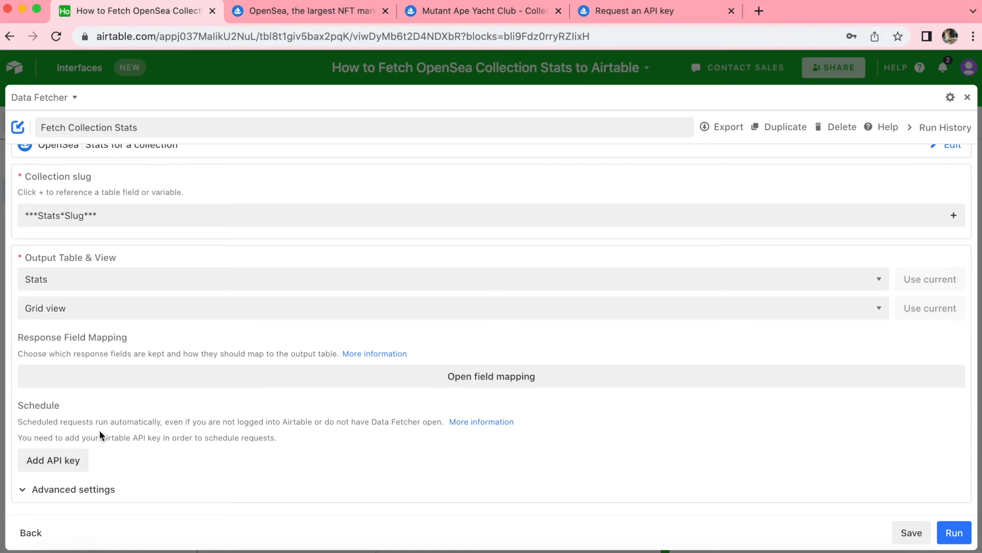
{"action": "left_click", "coordinate": [49, 463]}
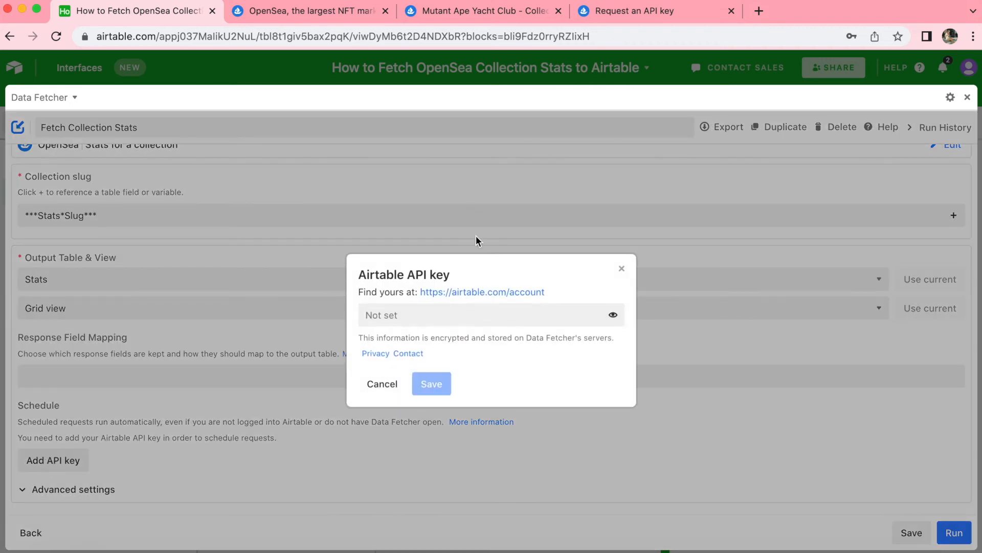
{"action": "left_click", "coordinate": [475, 295]}
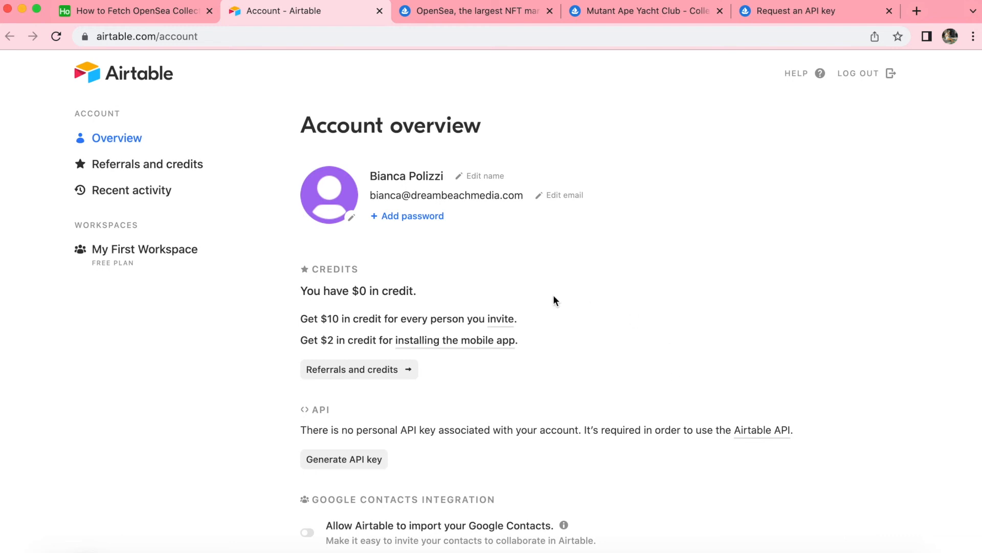
{"action": "scroll", "coordinate": [520, 307], "scroll_direction": "down", "scroll_amount": 3}
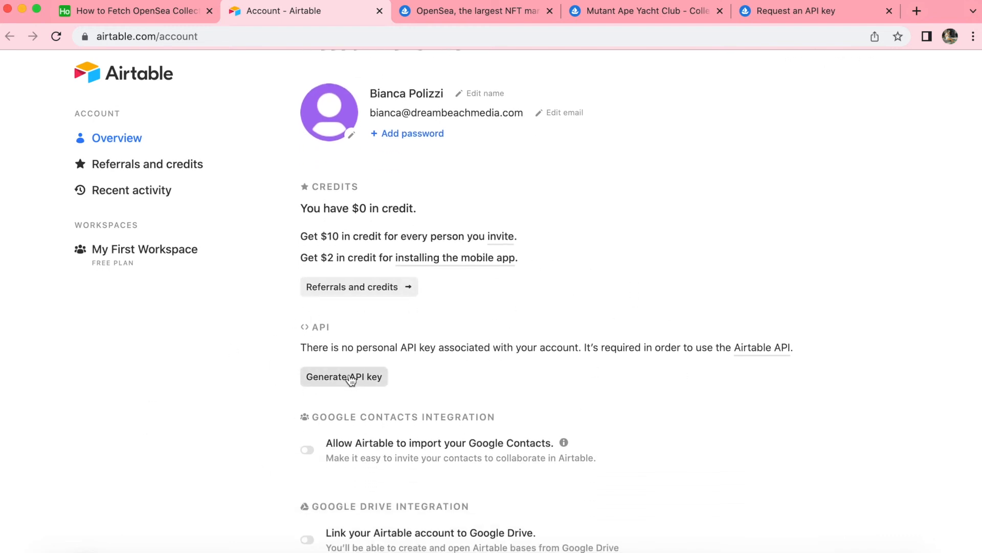
{"action": "left_click", "coordinate": [351, 380]}
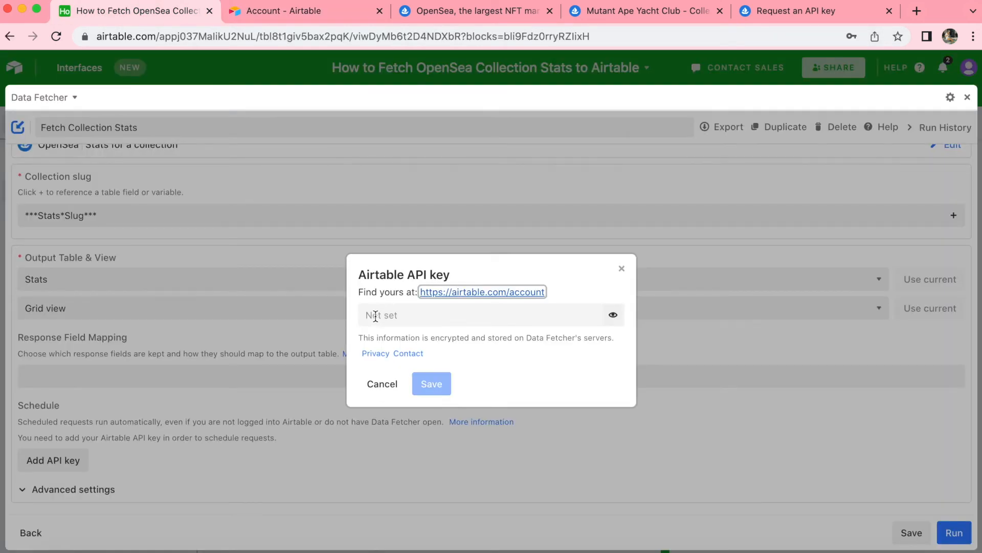
Paste the API key into the request's Airtable API key field and save it.
{"action": "left_click", "coordinate": [376, 315]}
{"action": "key", "text": "super+v"}
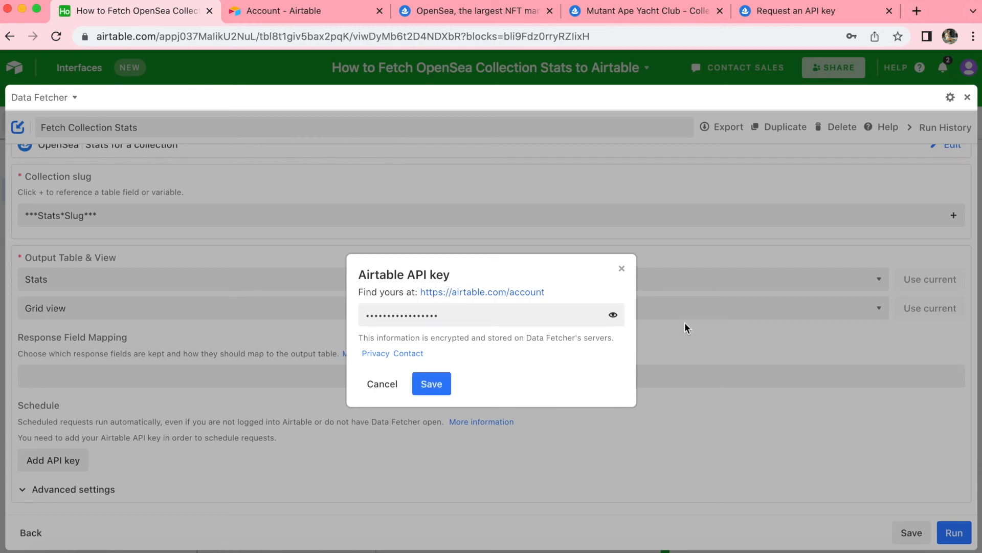
{"action": "left_click", "coordinate": [435, 389]}
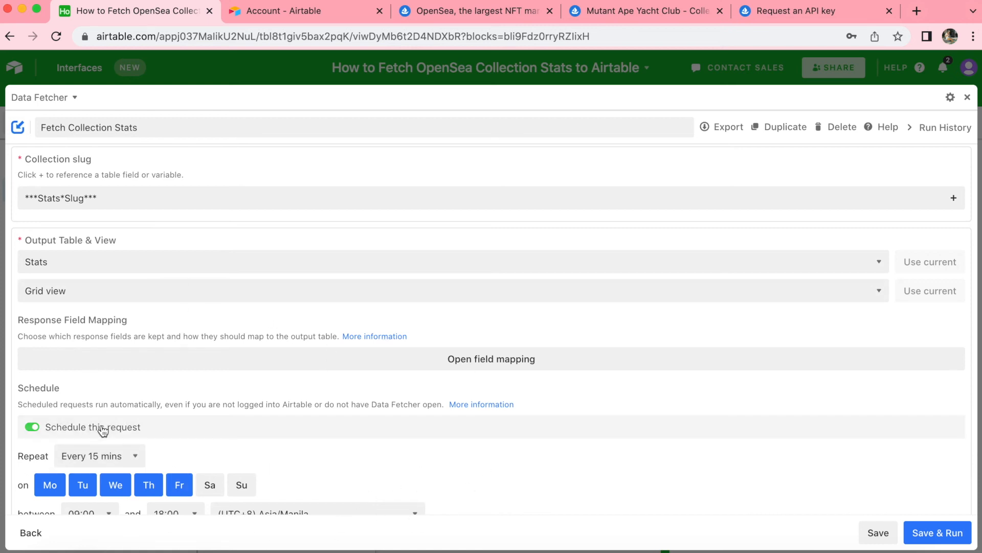
Schedule the request to run on Saturday and Sunday as well, then save it and close Data Fetcher.
{"action": "left_click", "coordinate": [31, 430]}
{"action": "left_click", "coordinate": [32, 454]}
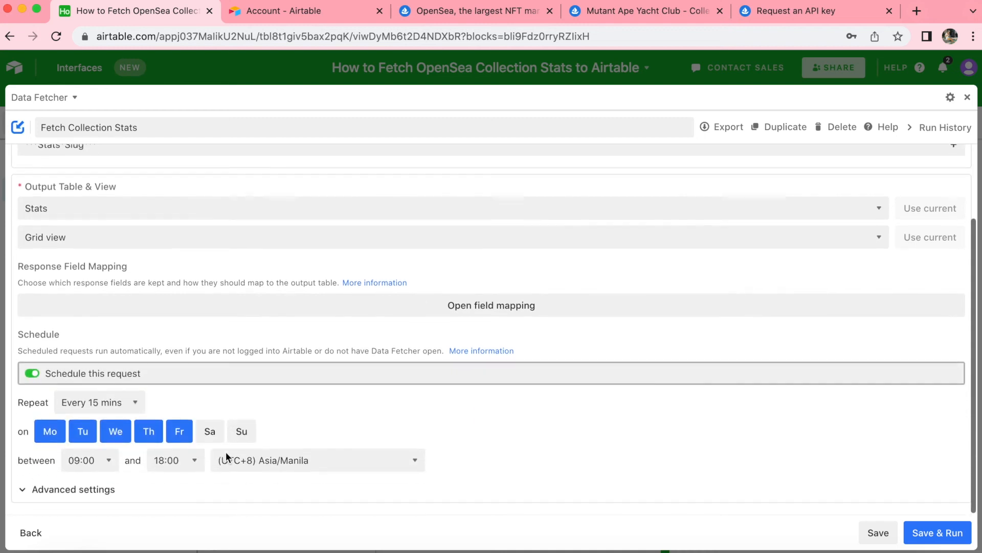
{"action": "left_click", "coordinate": [210, 431]}
{"action": "left_click", "coordinate": [249, 438]}
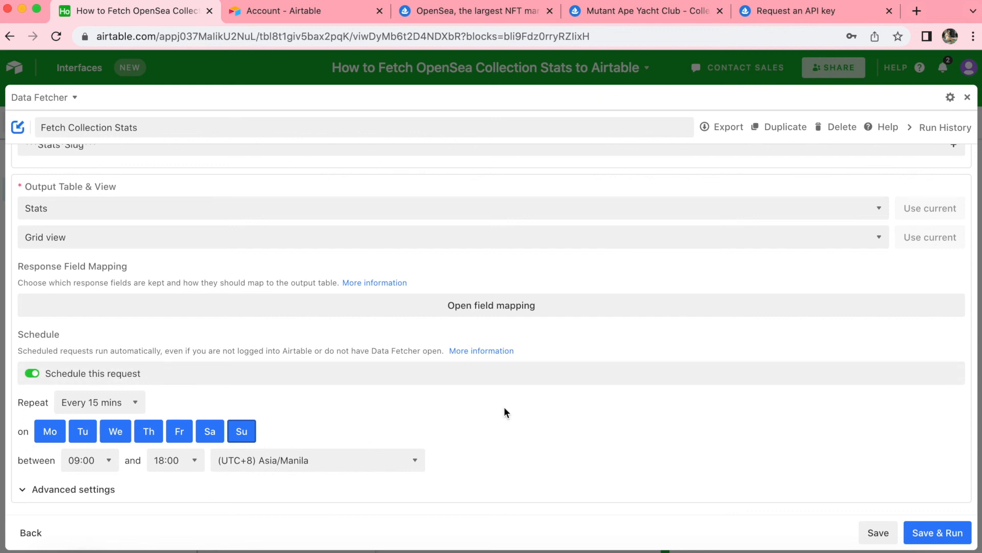
{"action": "left_click", "coordinate": [889, 540]}
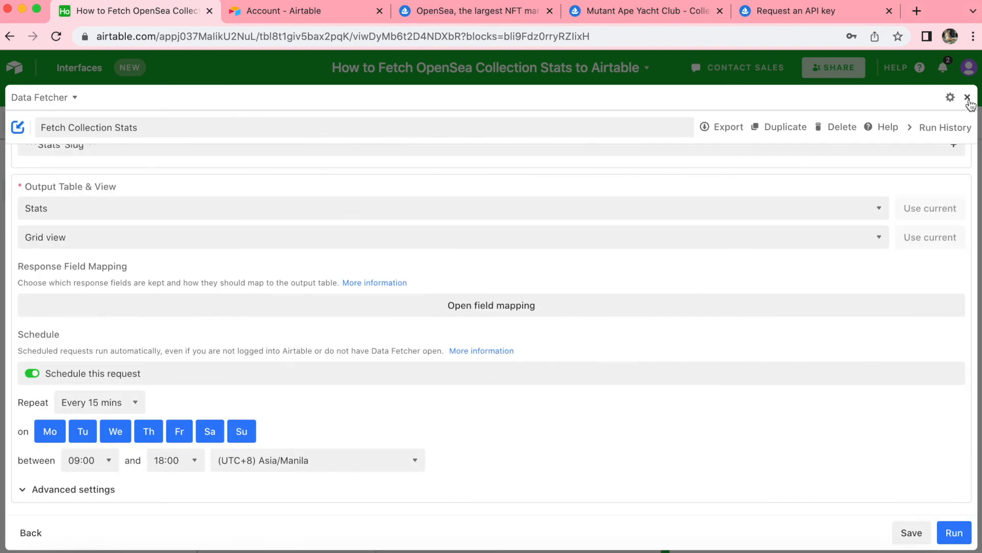
{"action": "left_click", "coordinate": [967, 98]}
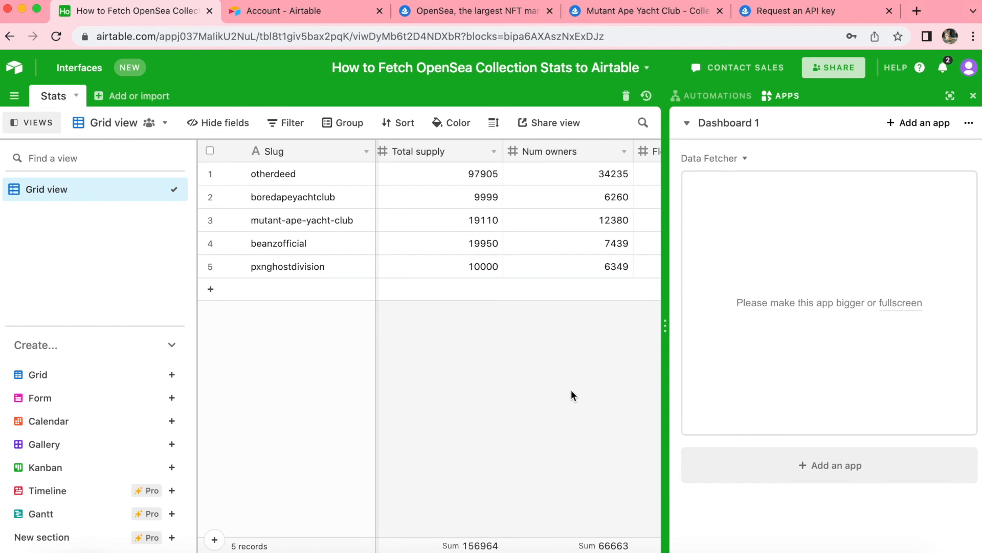